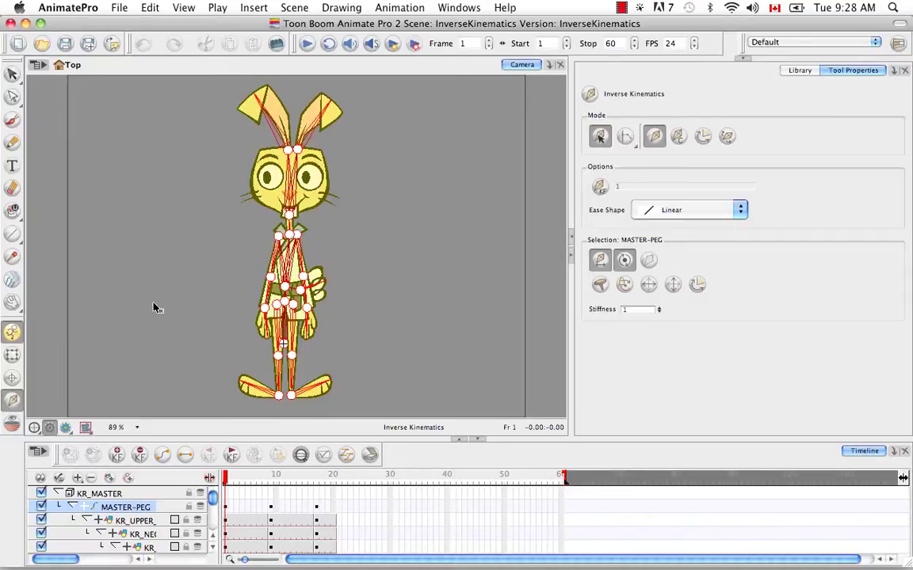
With the Transform tool, select the arm's parent peg and rotate the arm out from the shoulder.
click(12, 356)
click(198, 310)
click(273, 252)
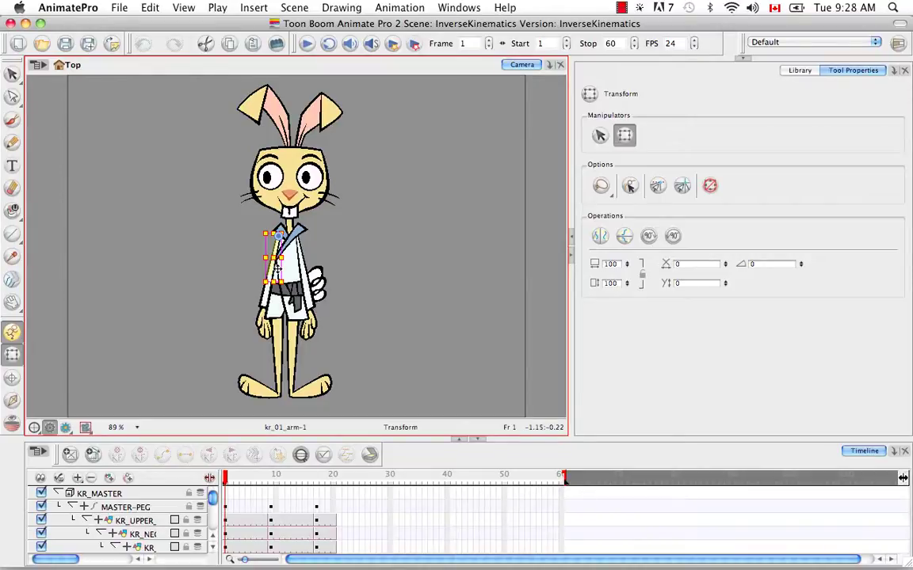
key(b)
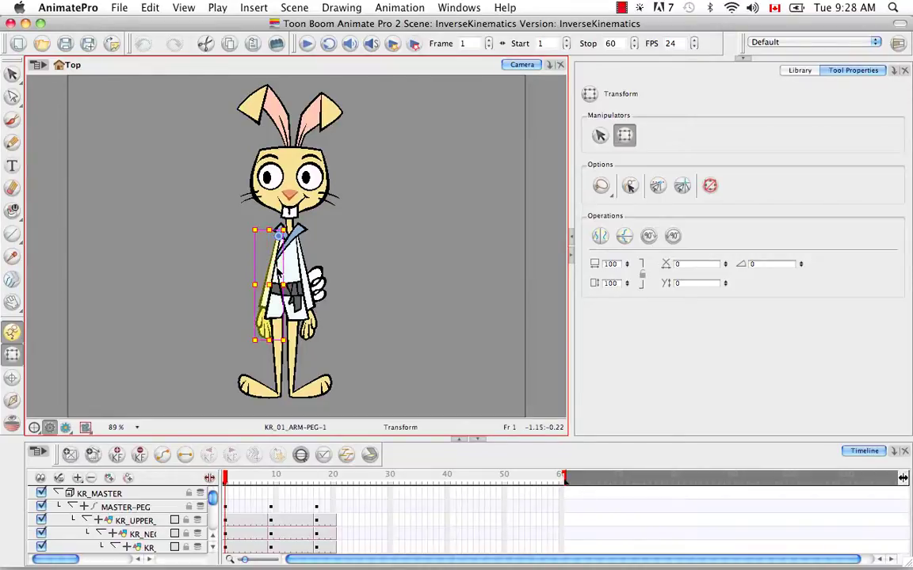
drag(261, 202, 226, 257)
Select the forearm's parent peg and swing the forearm and hand out to the left.
click(246, 283)
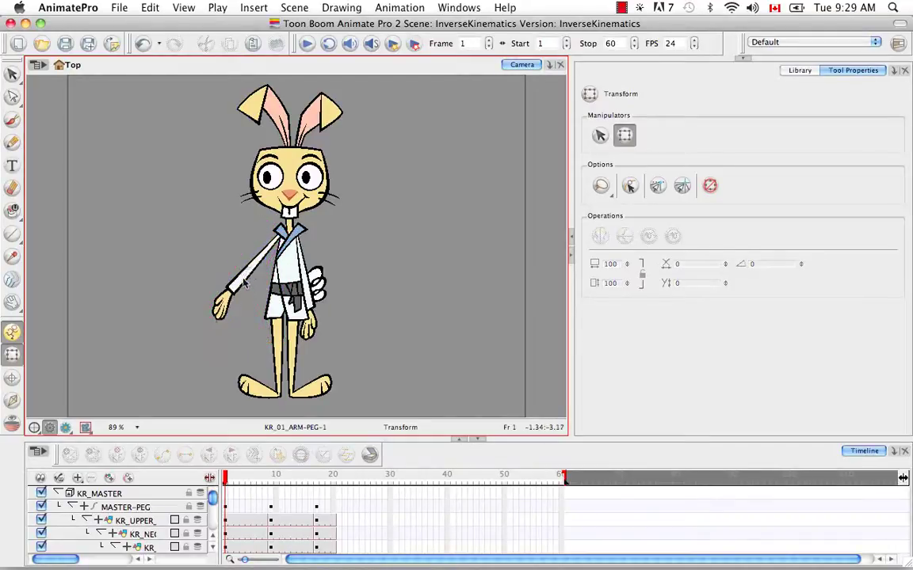
click(246, 283)
key(b)
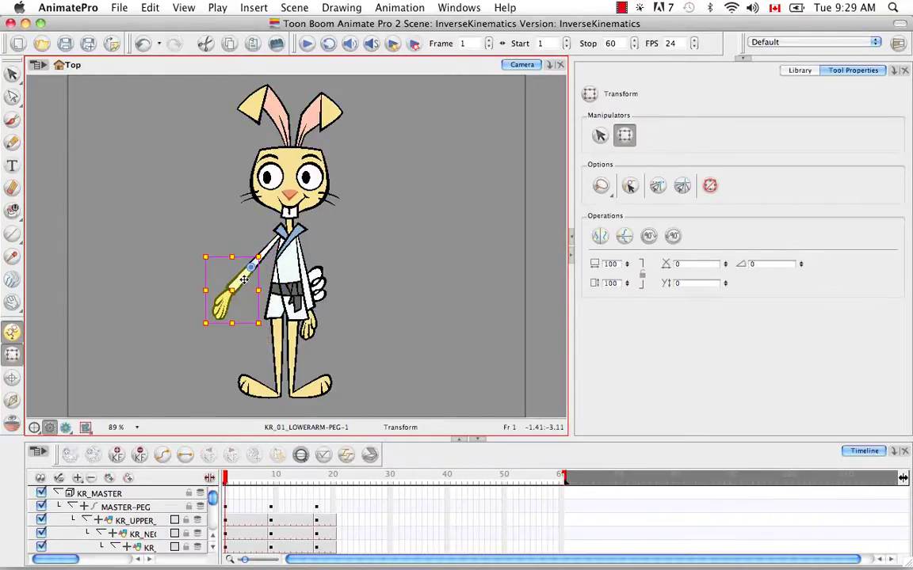
drag(242, 224, 272, 266)
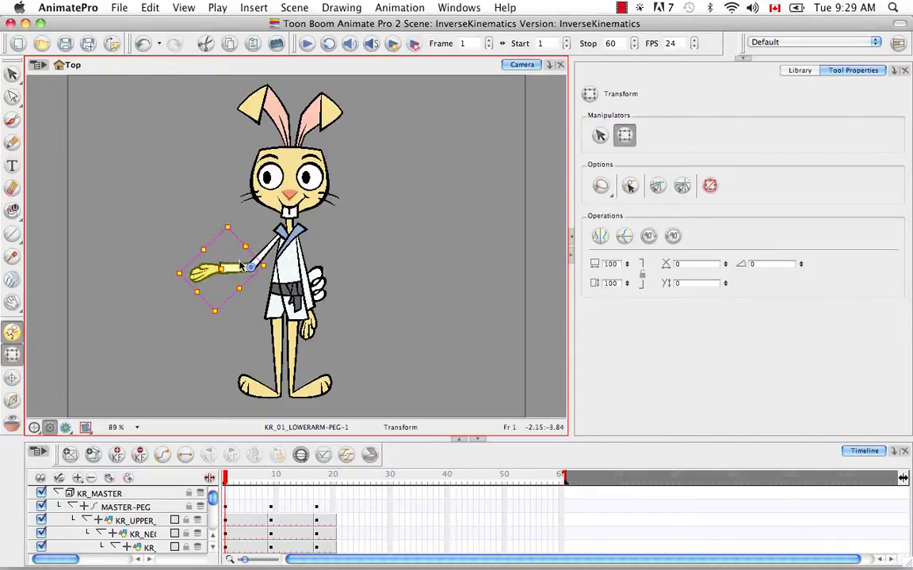
Tilt the hand up around the wrist, then undo the hand and arm rotations.
click(226, 288)
click(203, 274)
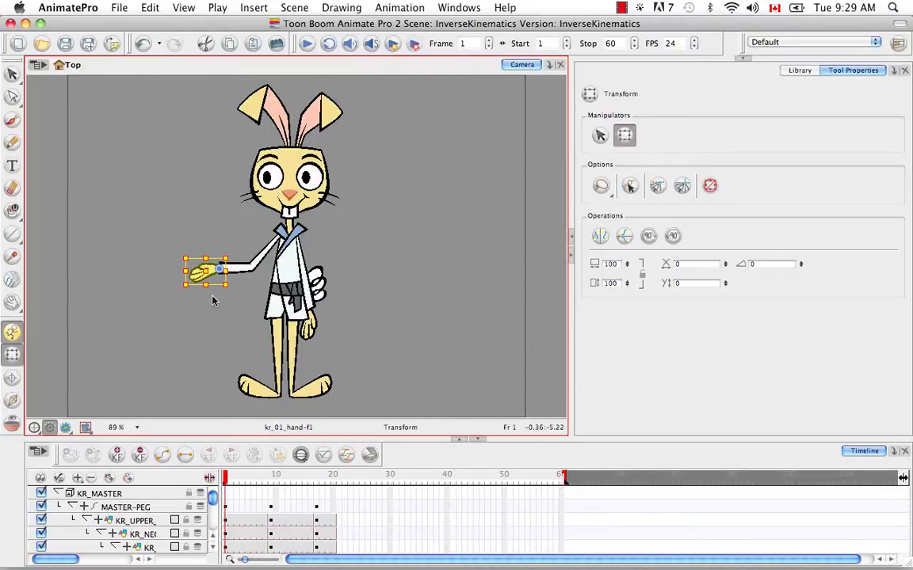
mouse_move(211, 231)
mouse_down()
mouse_move(186, 218)
mouse_move(134, 223)
mouse_up()
key(super+z)
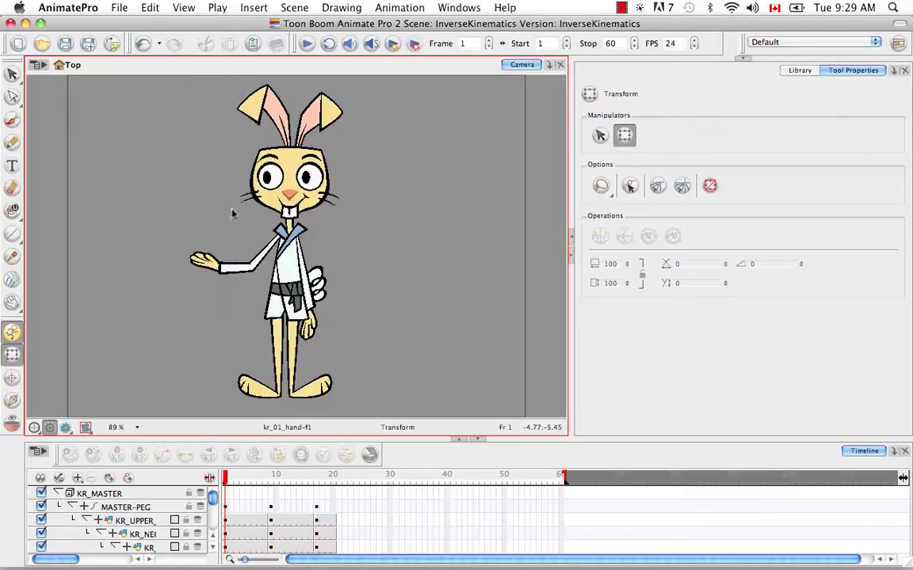
key(super+z)
key(super+z)
key(super+z)
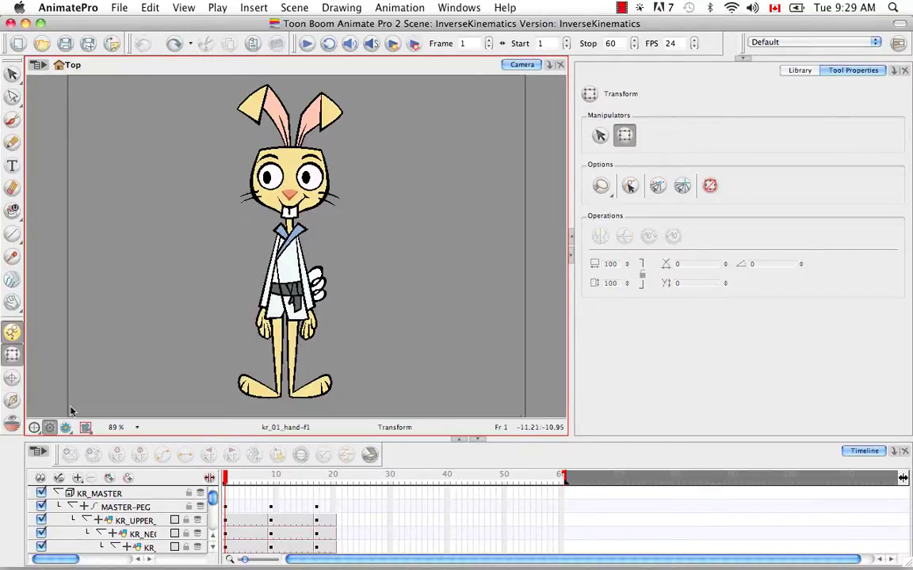
With Inverse Kinematics and MASTER-PEG selected, drag the rabbit's hand out to the left.
click(12, 401)
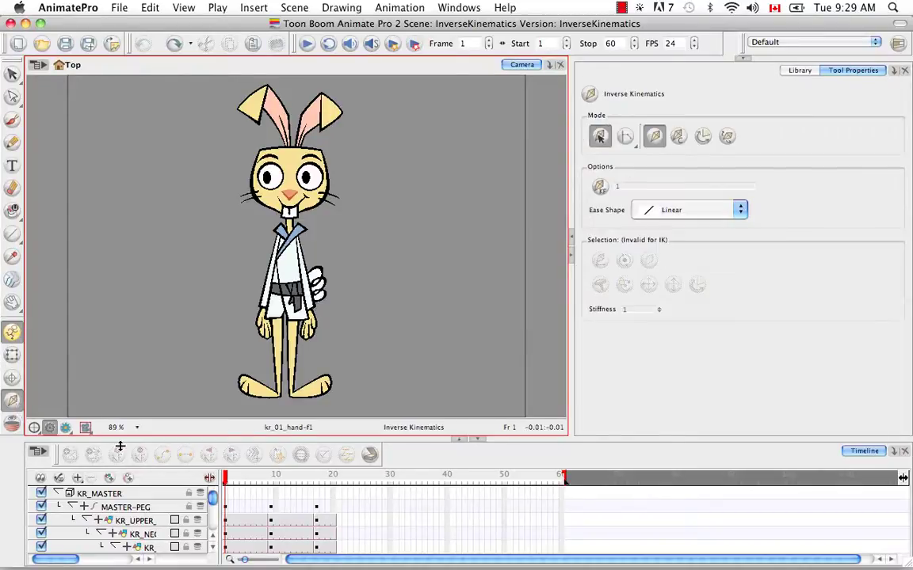
click(125, 507)
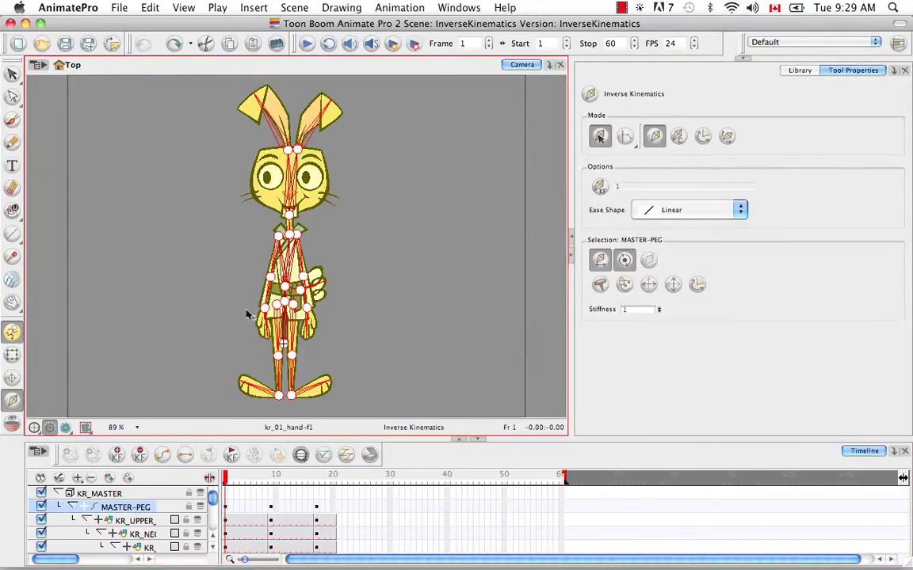
click(267, 326)
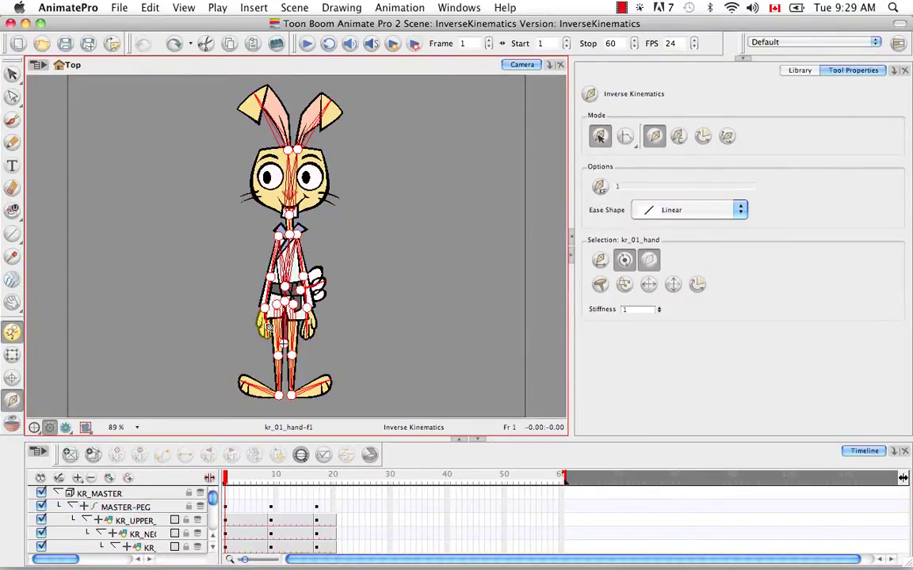
drag(267, 325, 204, 261)
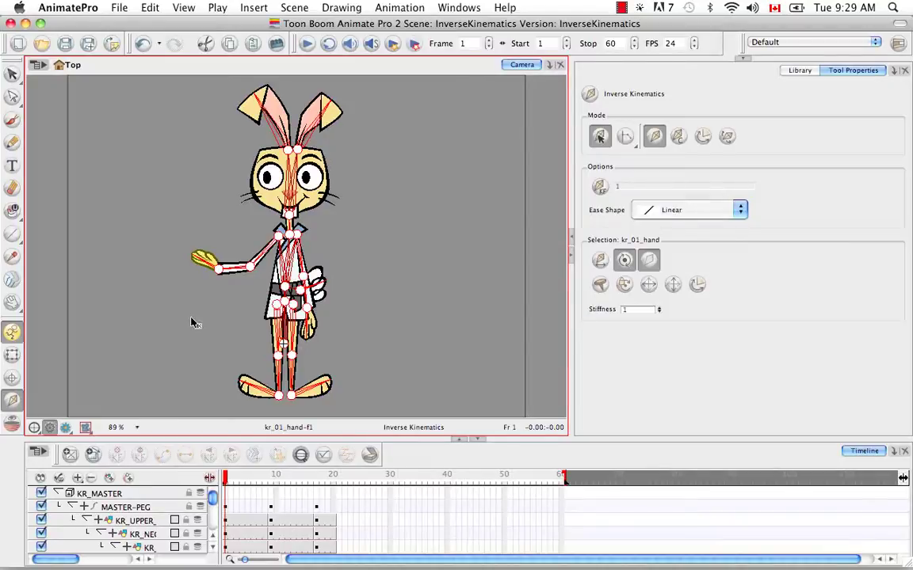
Undo the IK arm pose and zoom to 400% on the rabbit's torso joints.
key(super+z)
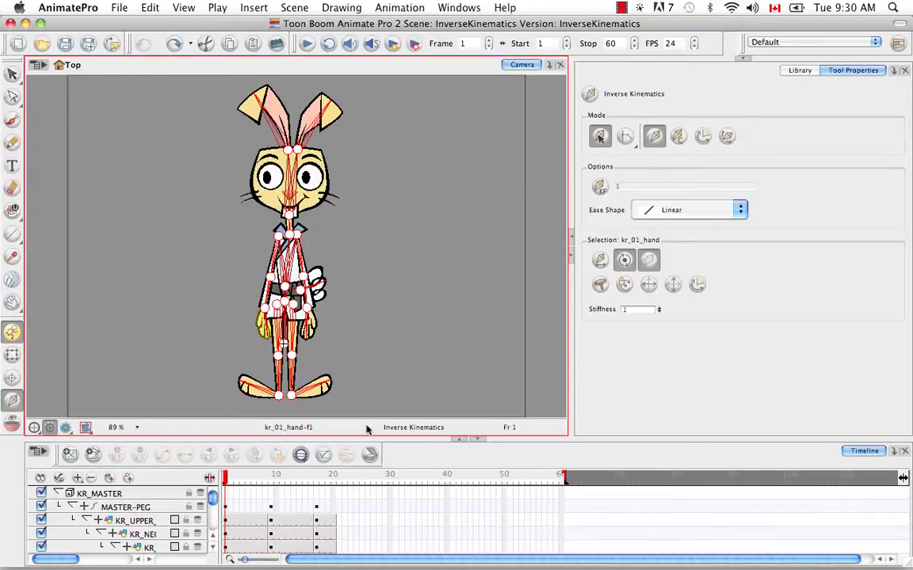
key(2)
key(2)
key(2)
key(2)
key(2)
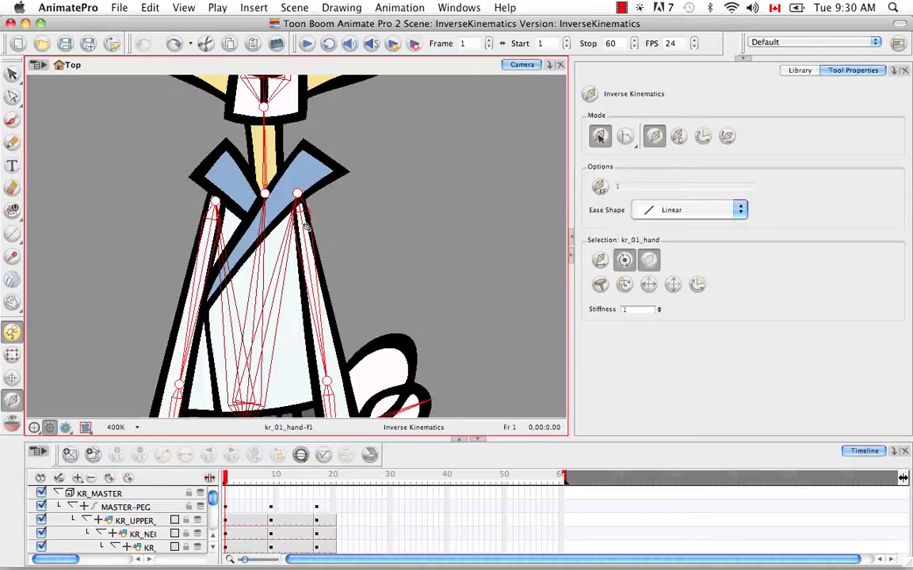
scroll(428, 249, down, 5)
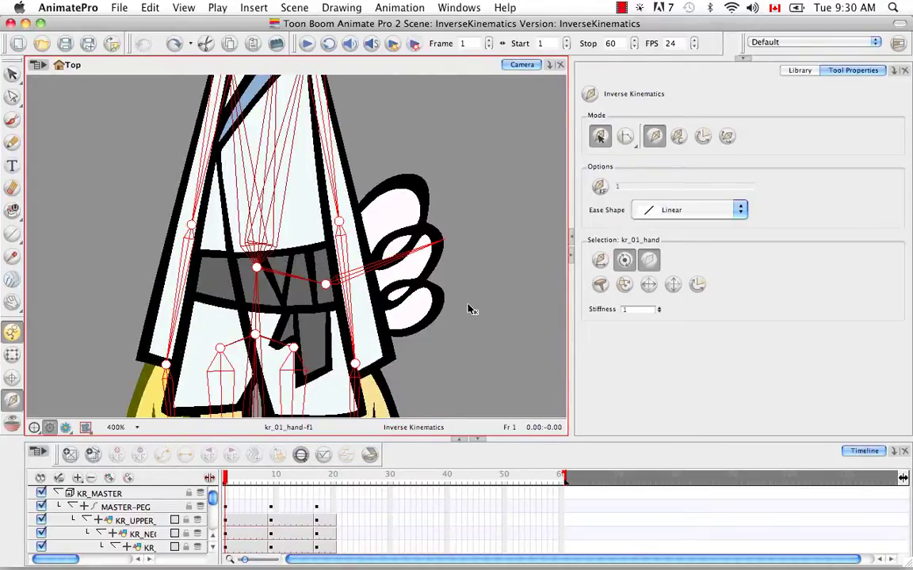
key(shift+m)
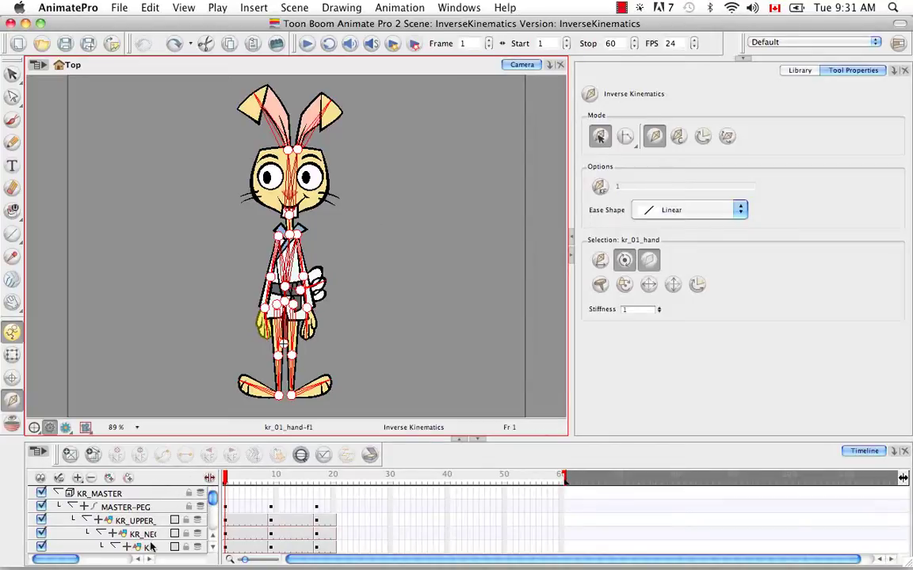
click(73, 507)
click(73, 507)
click(84, 521)
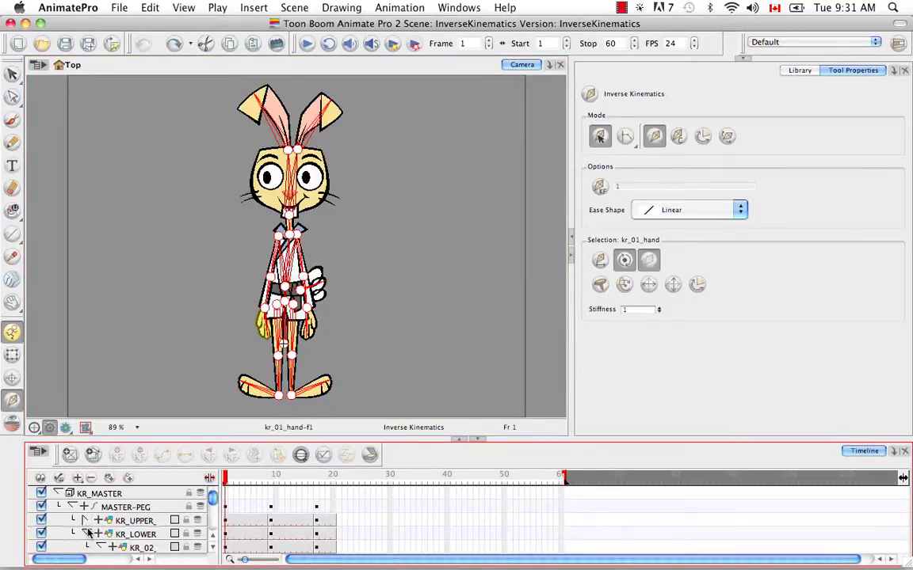
click(85, 534)
click(85, 520)
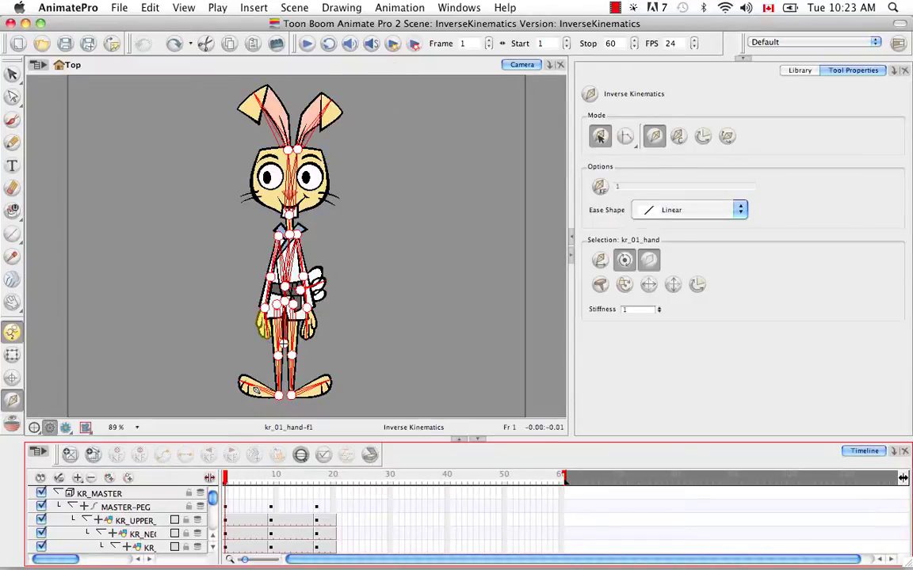
Raise the rabbit's leg up and to the left with IK, then undo the bend.
drag(255, 388, 188, 380)
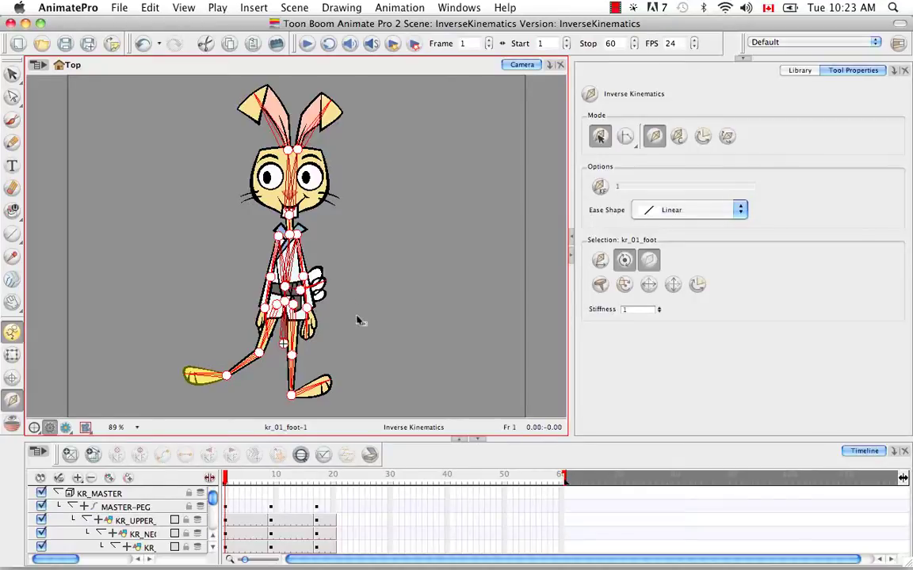
key(super+z)
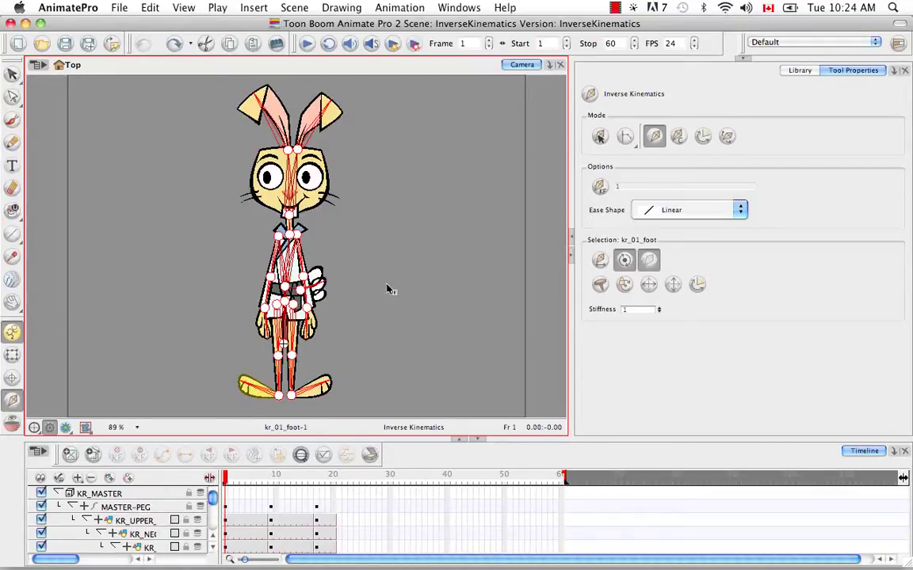
Select KR_NECK-PEG in the Timeline and bring up the IK chain mode flyout.
click(145, 536)
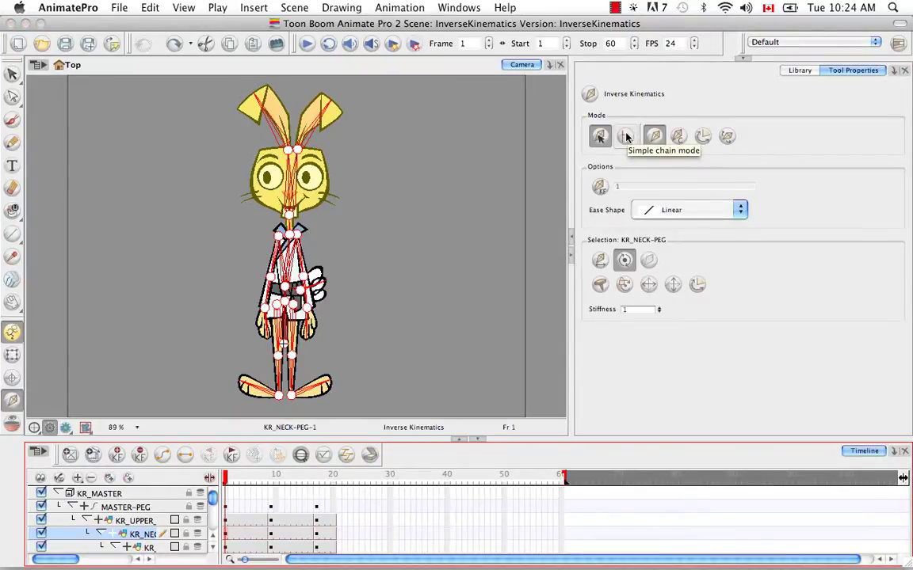
drag(626, 138, 691, 162)
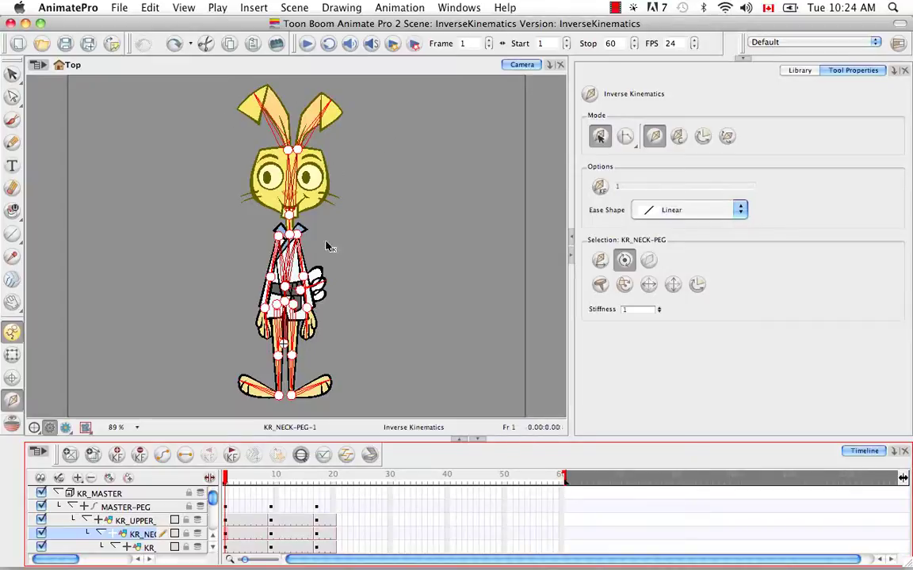
Switch IK to Direct chain mode, test it by swinging the leg by its foot, then undo.
click(625, 137)
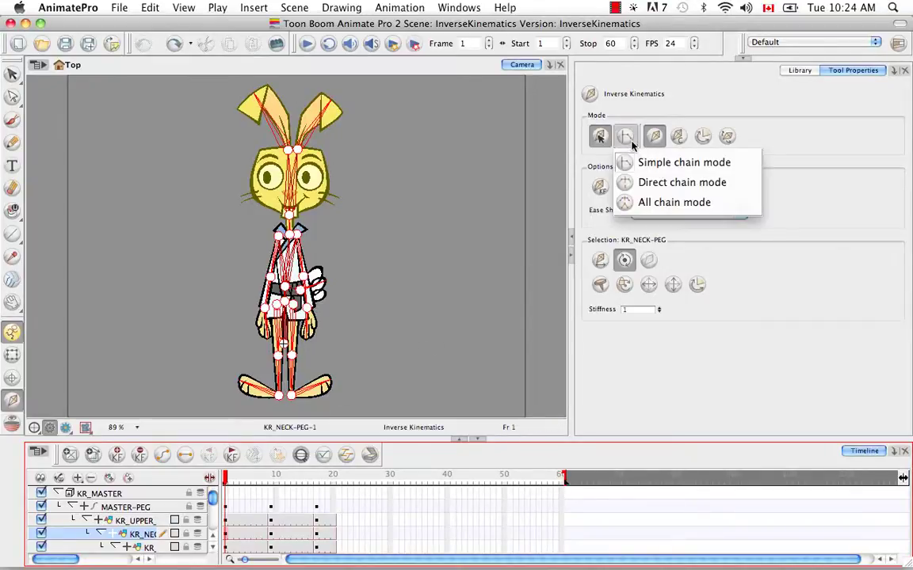
click(646, 183)
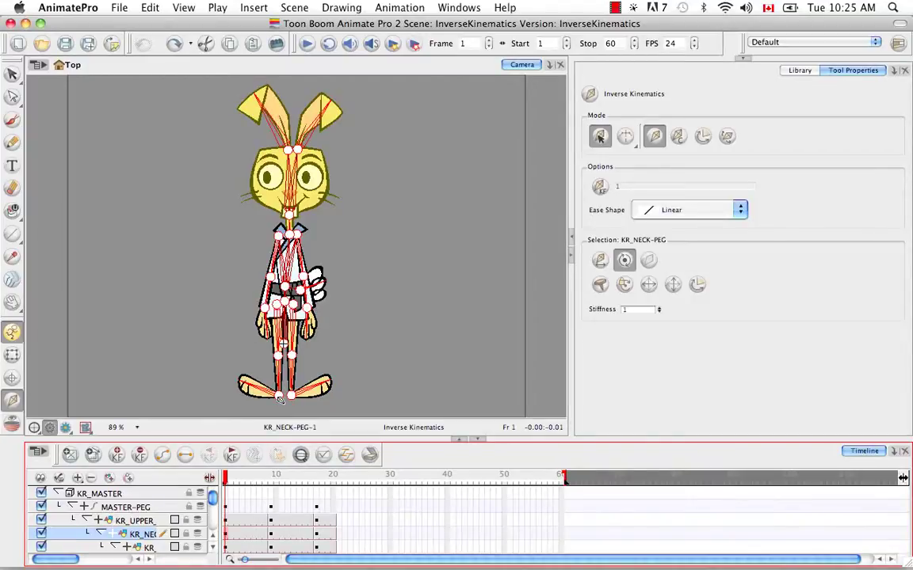
drag(271, 392, 230, 396)
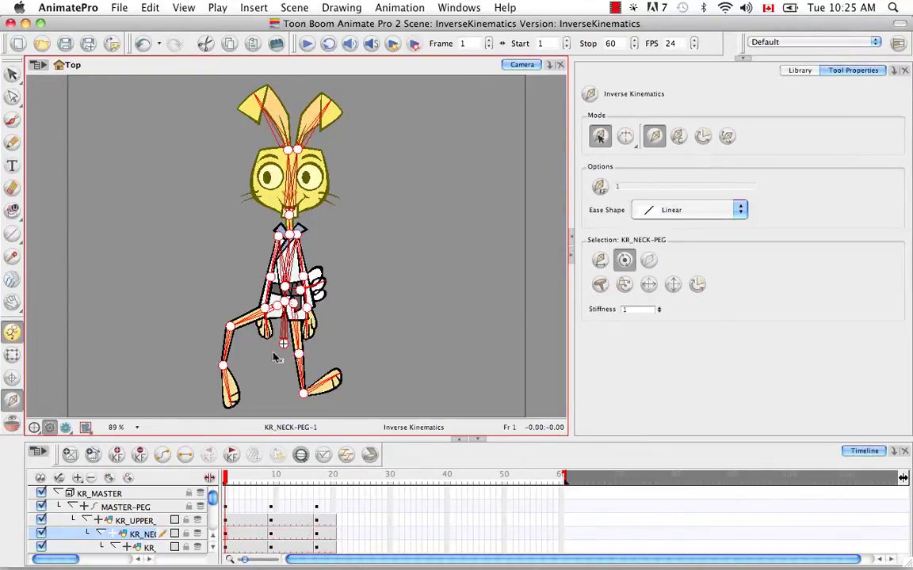
key(ctrl+z)
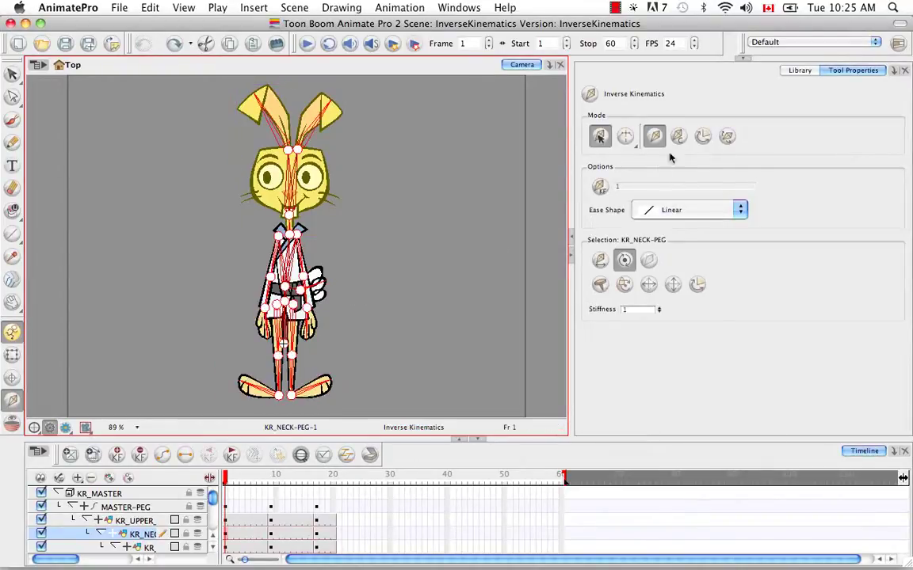
Switch IK to All chain mode and drag the foot to move the whole rabbit, undoing the first try.
click(625, 136)
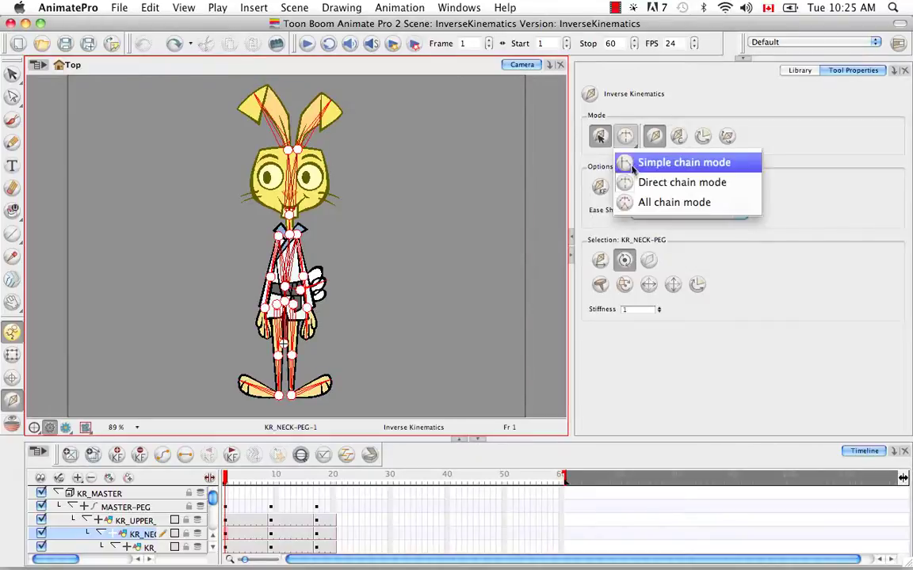
click(723, 203)
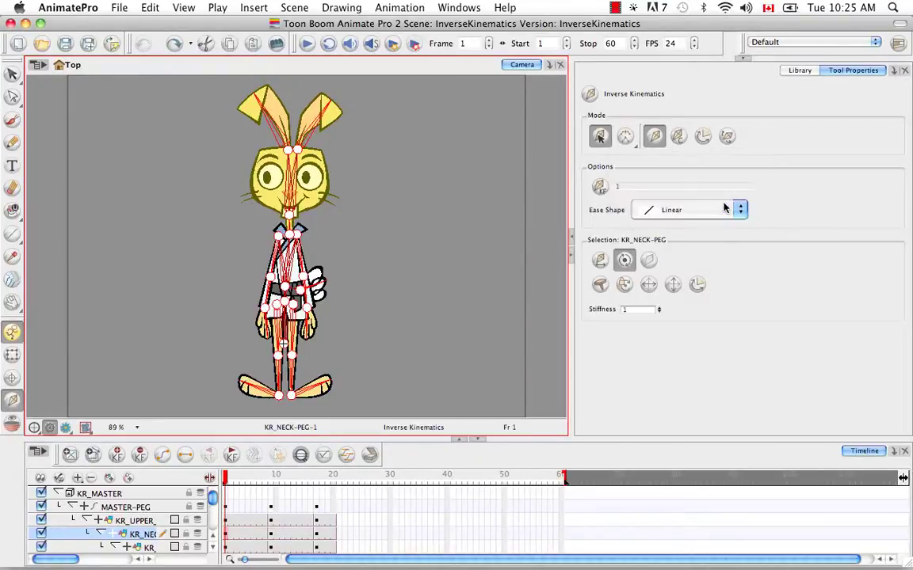
click(143, 258)
drag(262, 389, 199, 356)
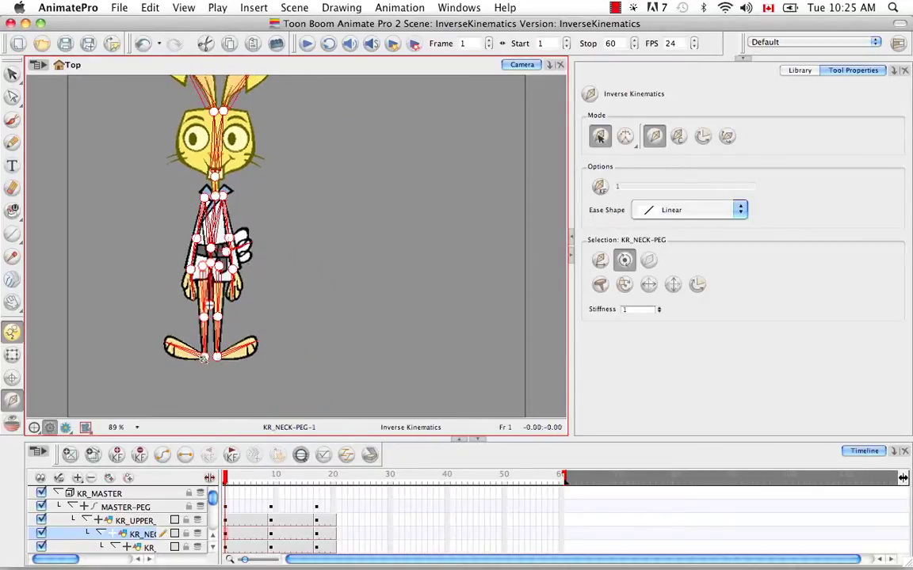
key(super+z)
click(257, 389)
drag(256, 389, 206, 301)
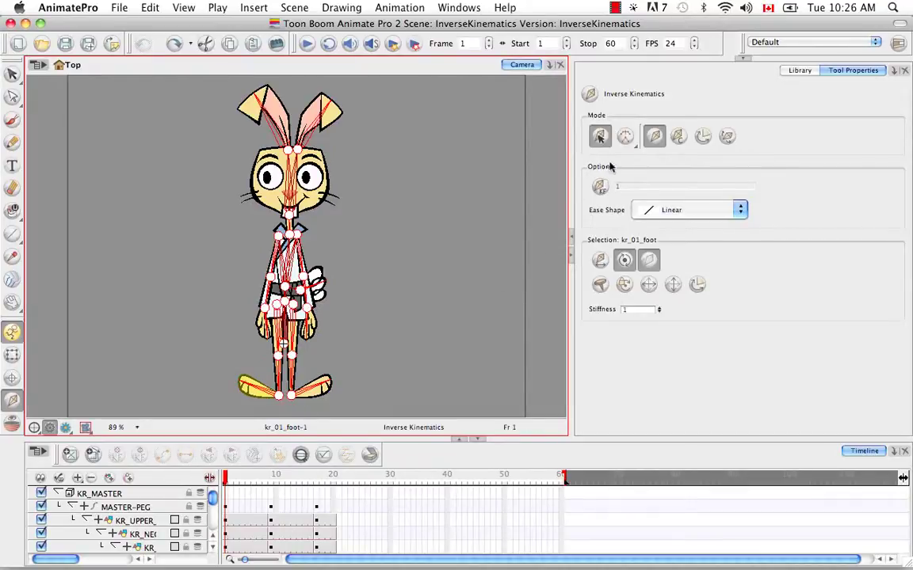
Set the IK chain mode back to Simple.
click(625, 136)
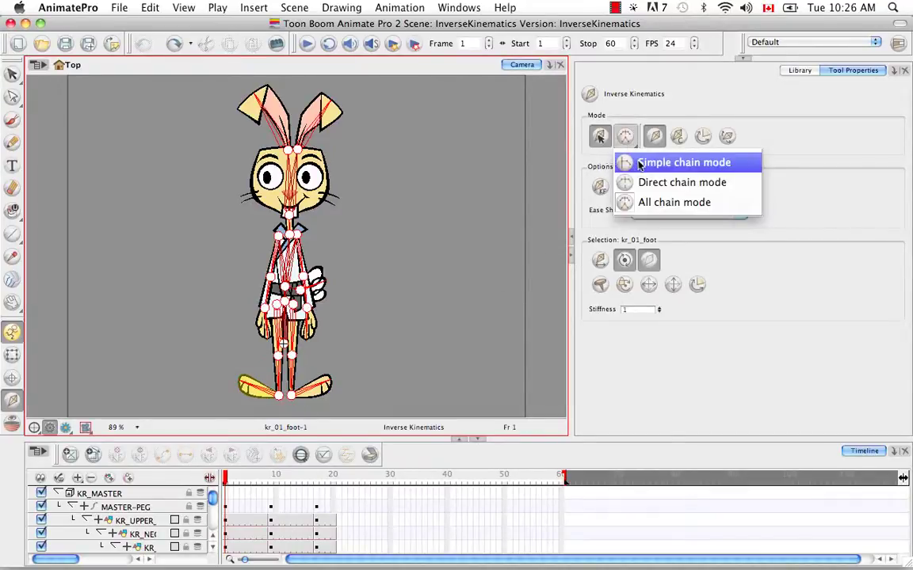
click(640, 164)
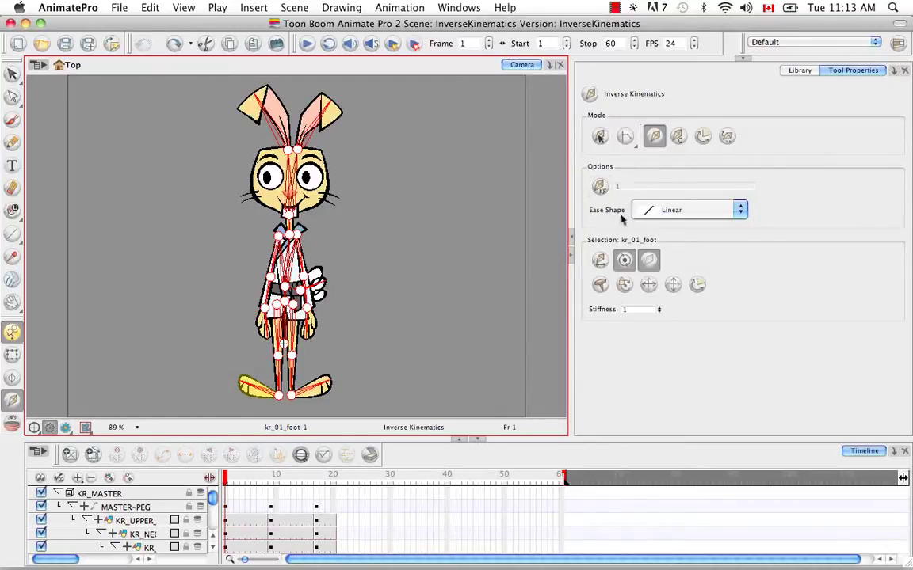
Try Slow Ease IN/OUT as the IK ease shape, then switch it to Linear.
click(741, 210)
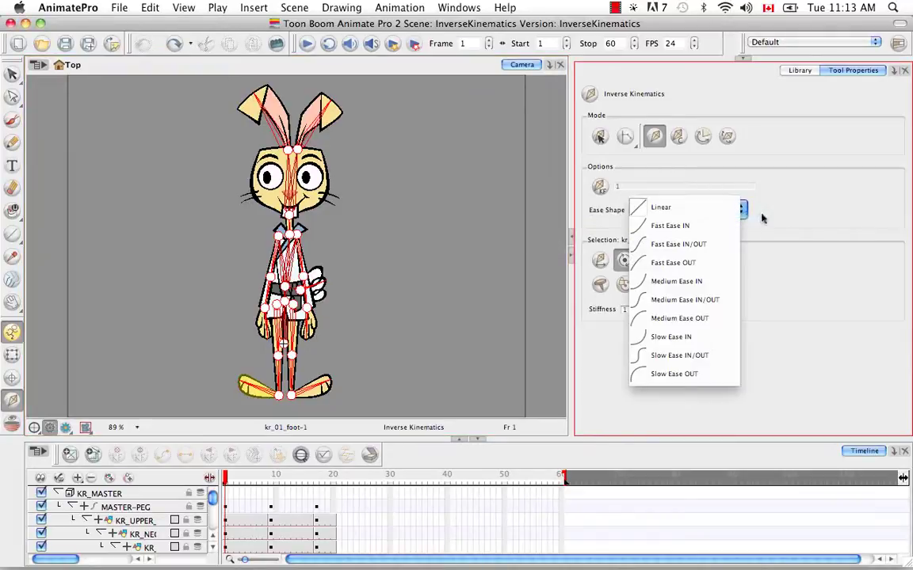
click(768, 217)
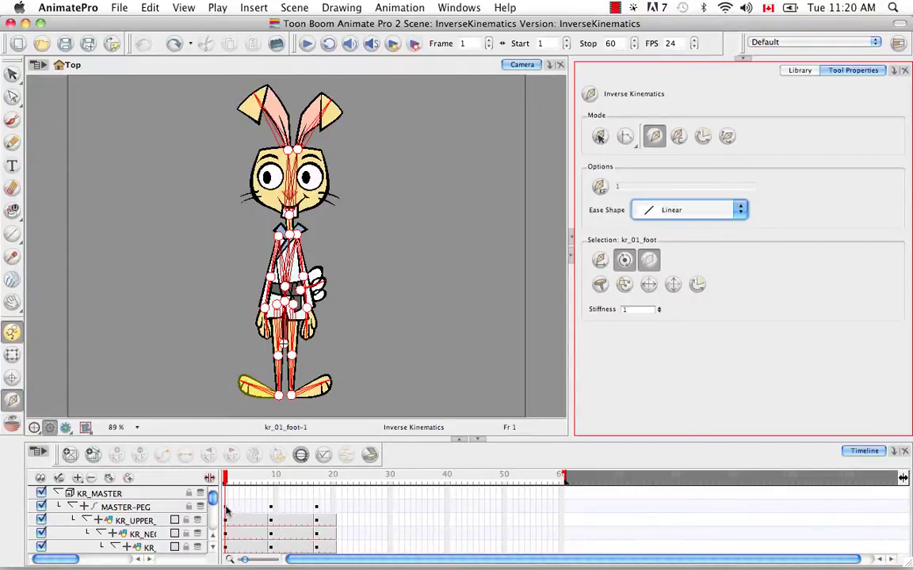
click(741, 215)
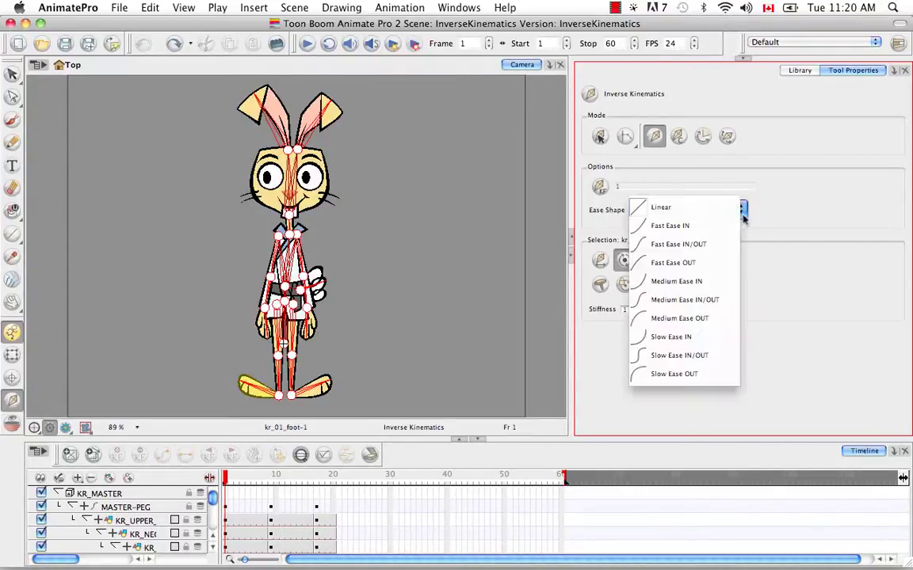
click(702, 355)
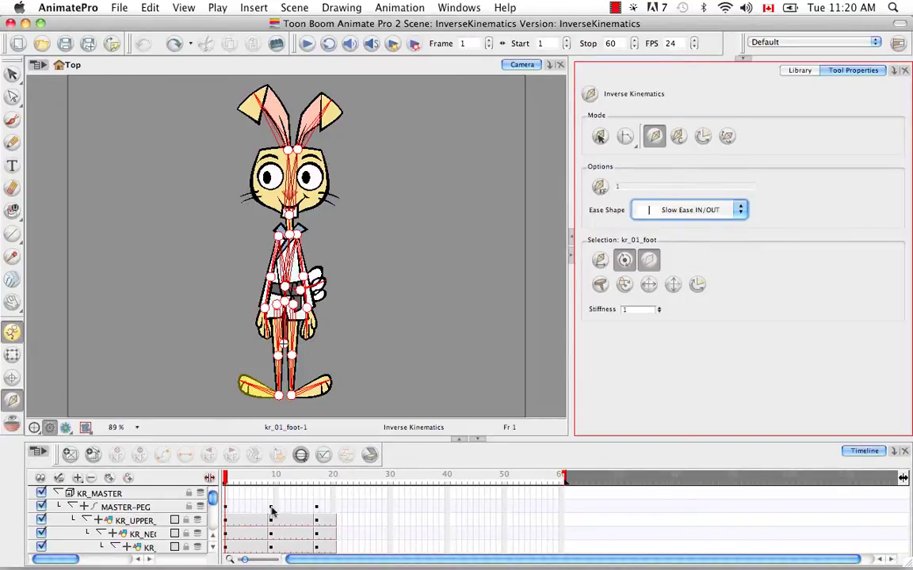
click(673, 209)
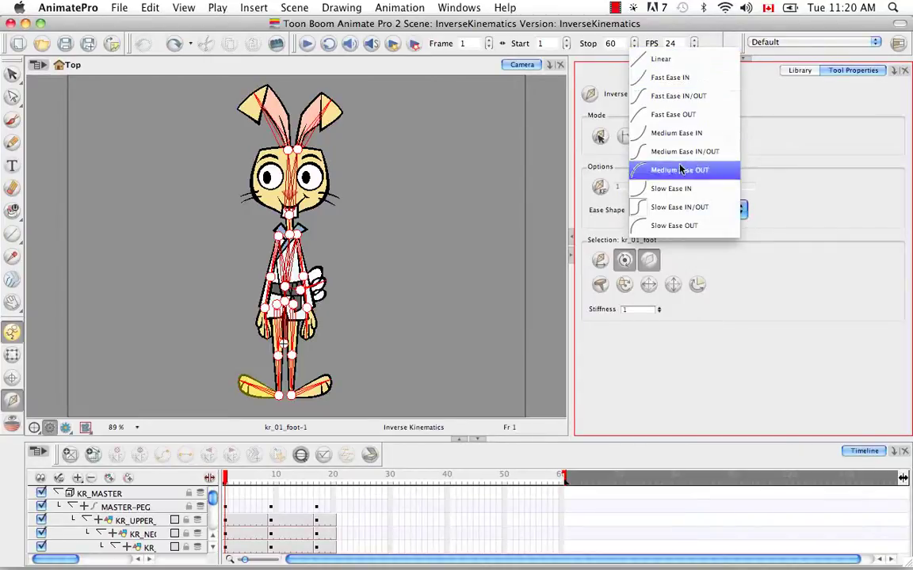
click(679, 206)
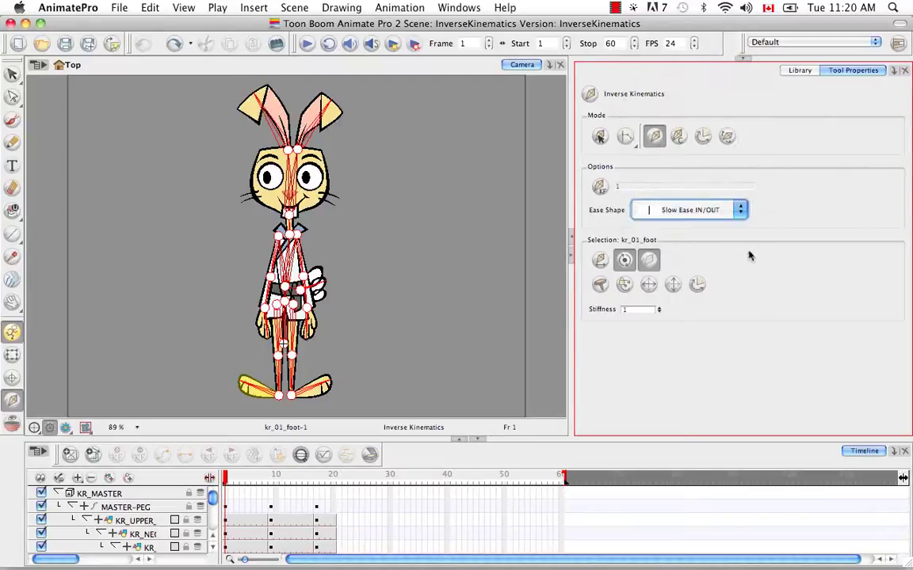
click(672, 209)
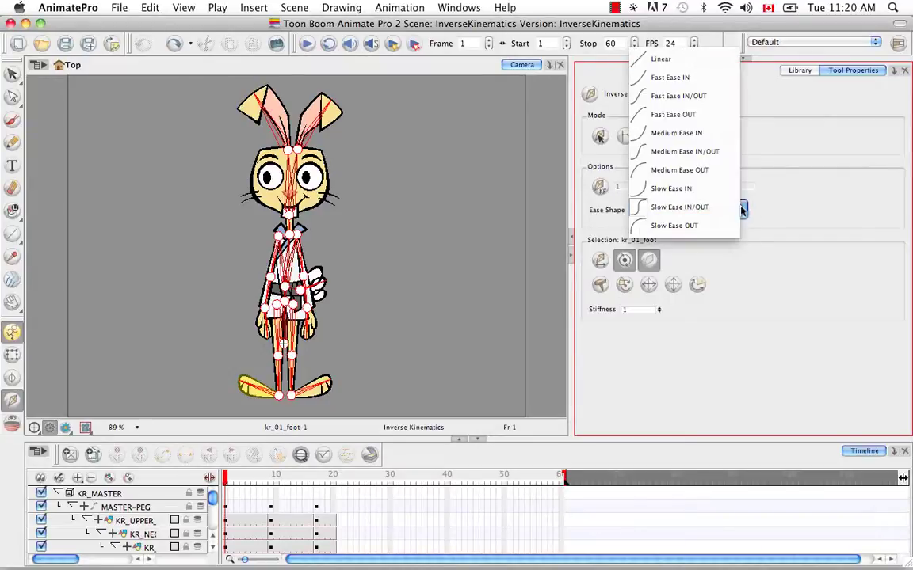
click(699, 60)
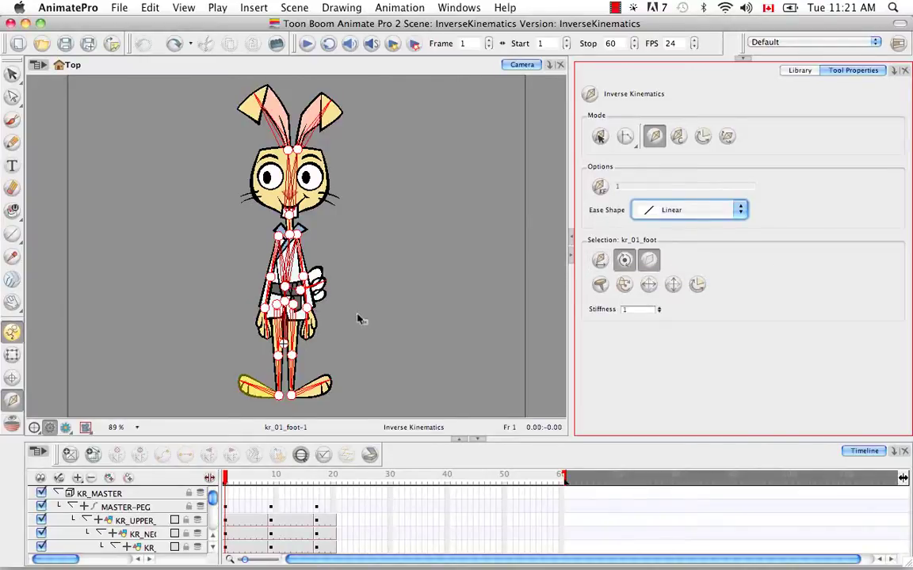
click(368, 431)
scroll(334, 305, up, 5)
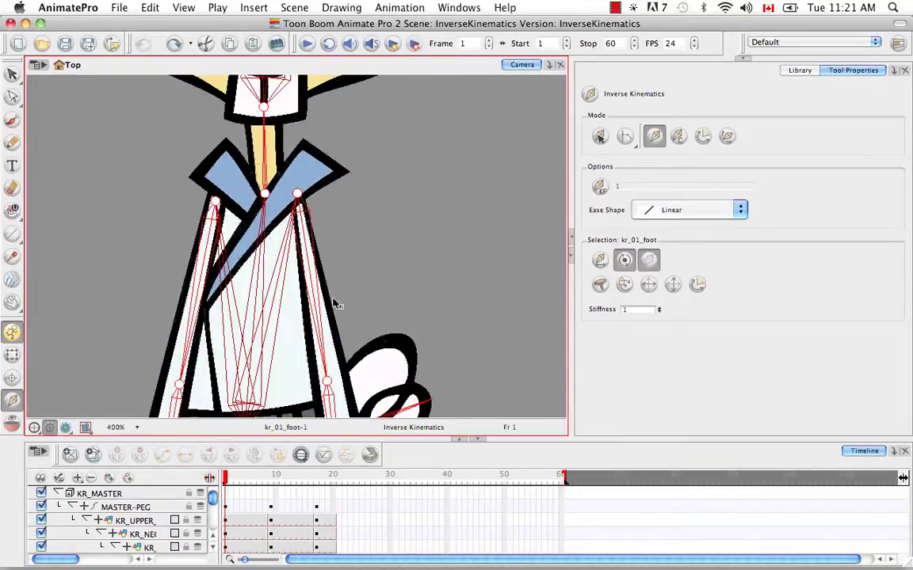
scroll(334, 304, down, 10)
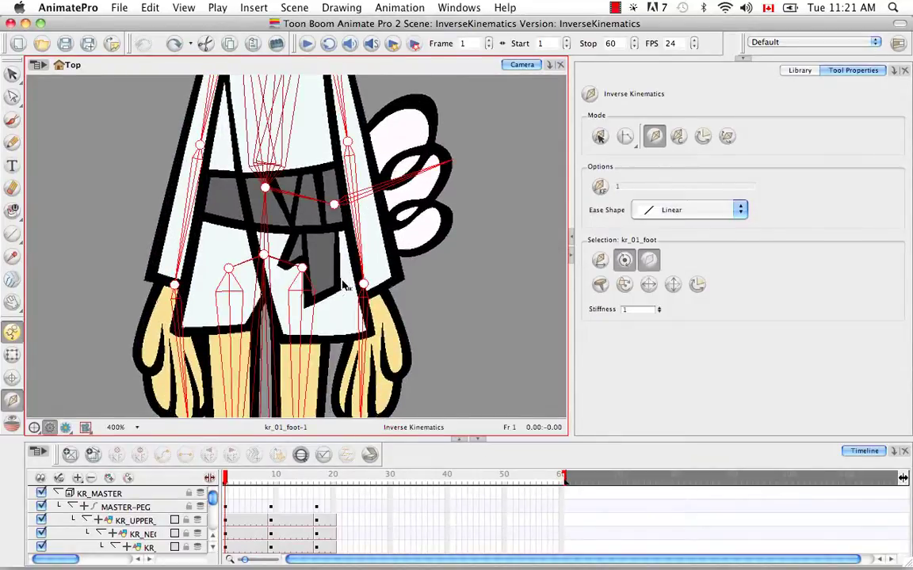
scroll(342, 295, down, 4)
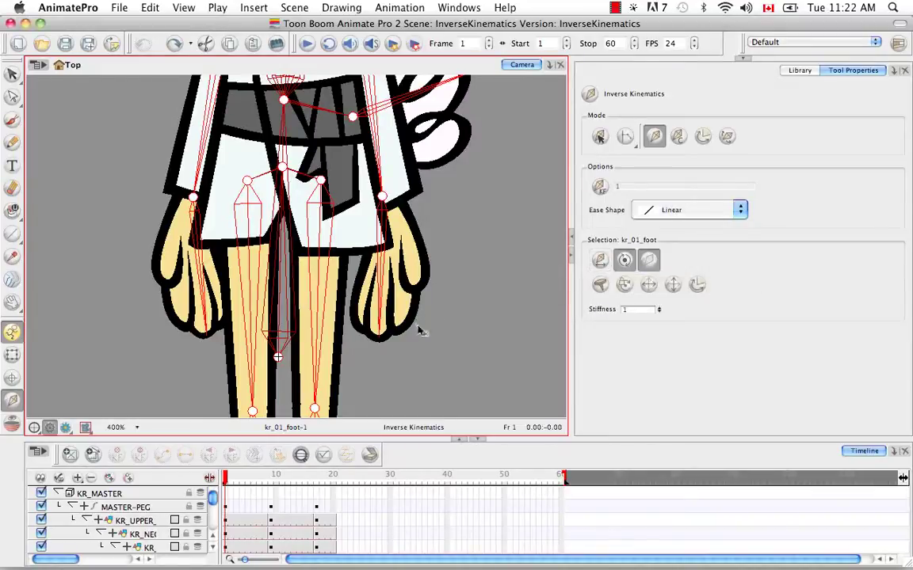
key(1)
key(1)
key(1)
key(1)
key(1)
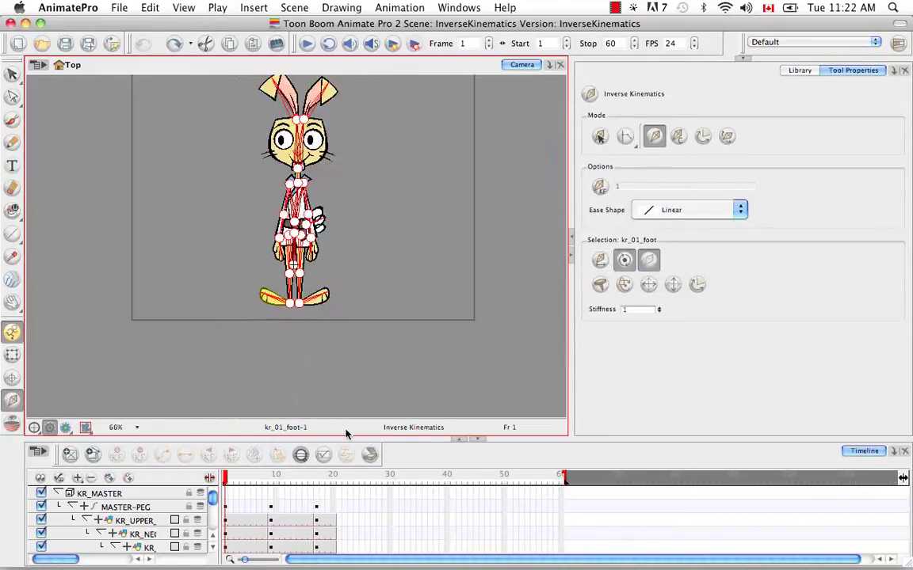
Centre the rabbit in the view and enable rotation for the kr_01_foot selection.
drag(368, 254, 363, 320)
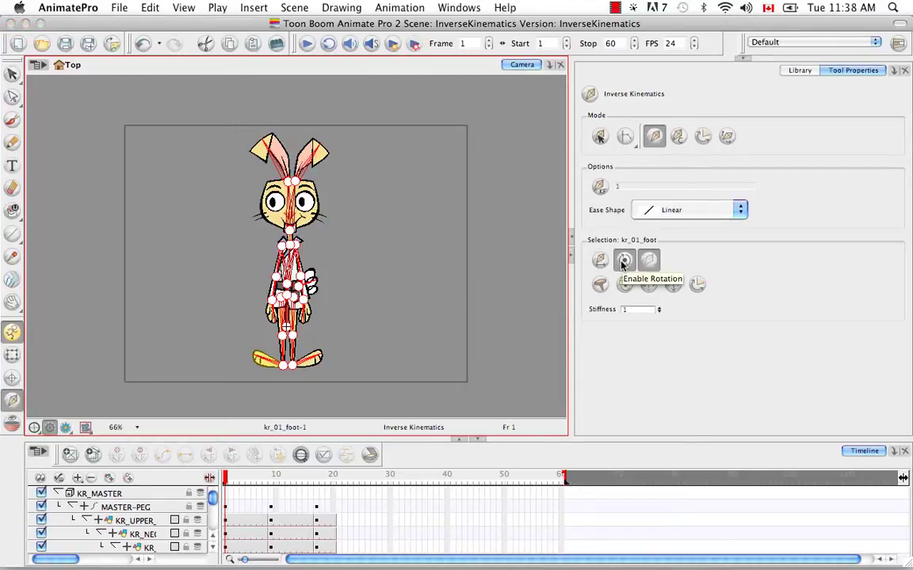
click(622, 261)
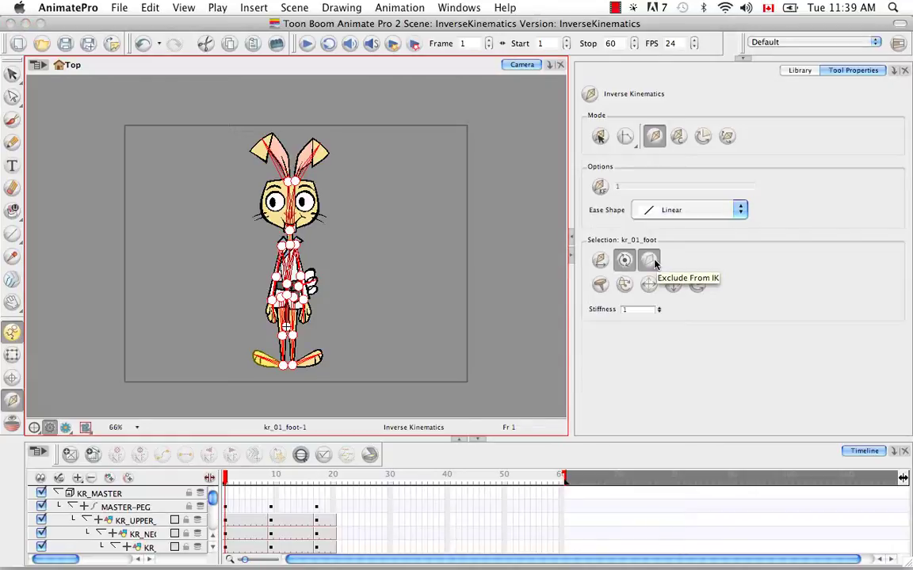
Toggle Exclude From IK on the kr_01_foot selection so the foot leaves the IK chain.
click(650, 262)
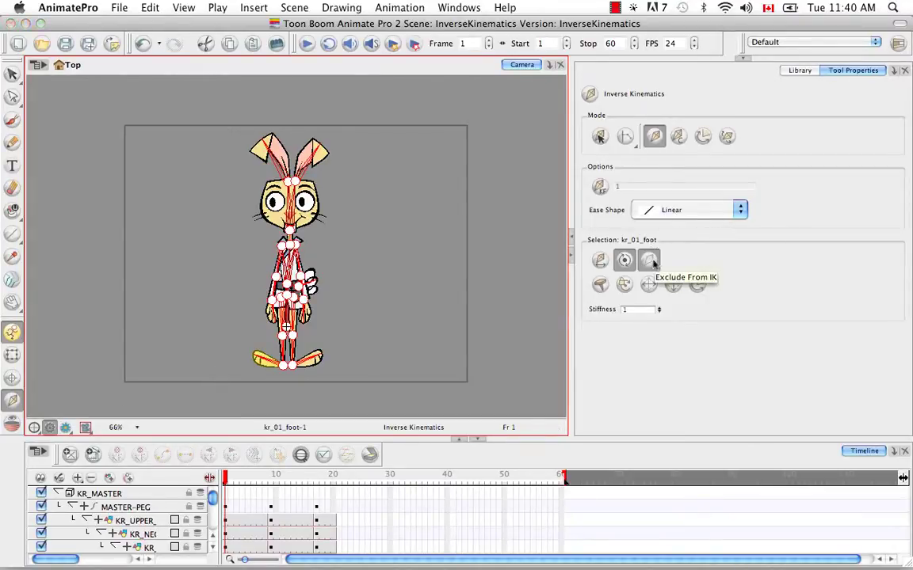
click(651, 263)
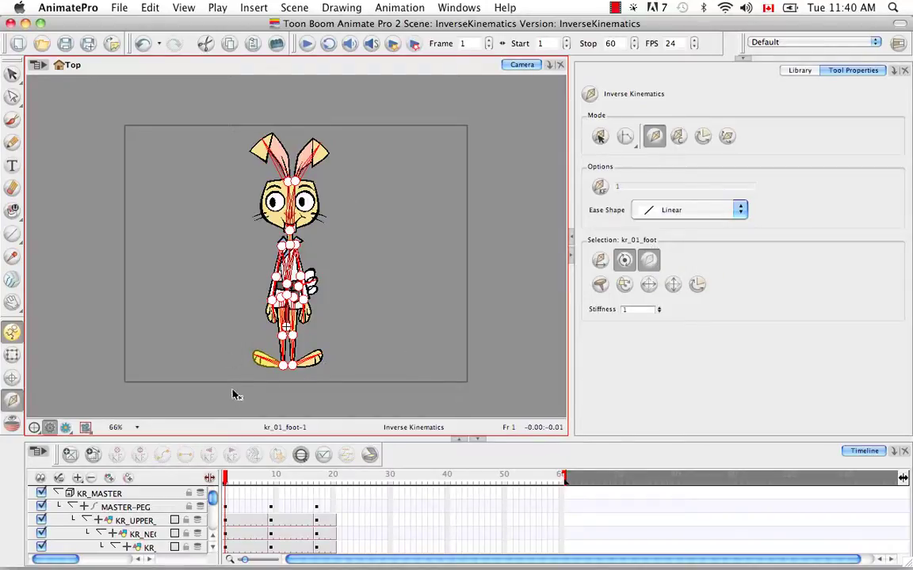
Turn Exclude From IK off for kr_01_foot, then switch it back on.
click(650, 262)
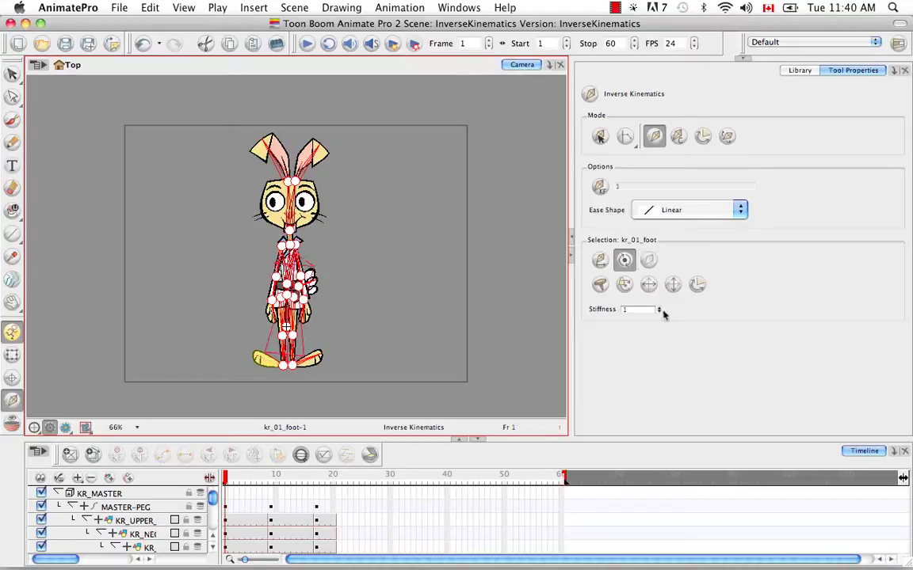
click(650, 261)
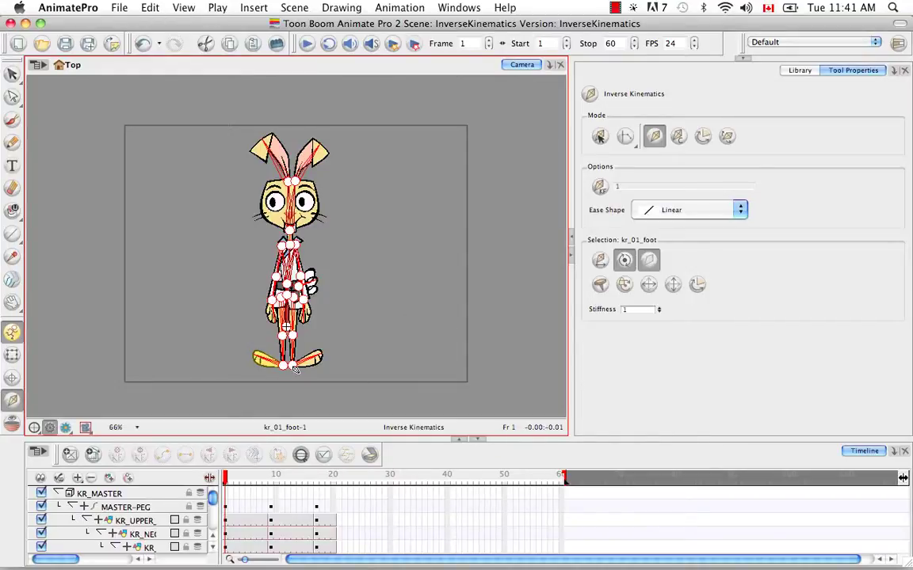
Select the foot joint, flip to Transform and back to IK, then pin the heel joint red.
click(292, 366)
key(shift+t)
key(shift+i)
click(599, 284)
click(293, 364)
click(608, 288)
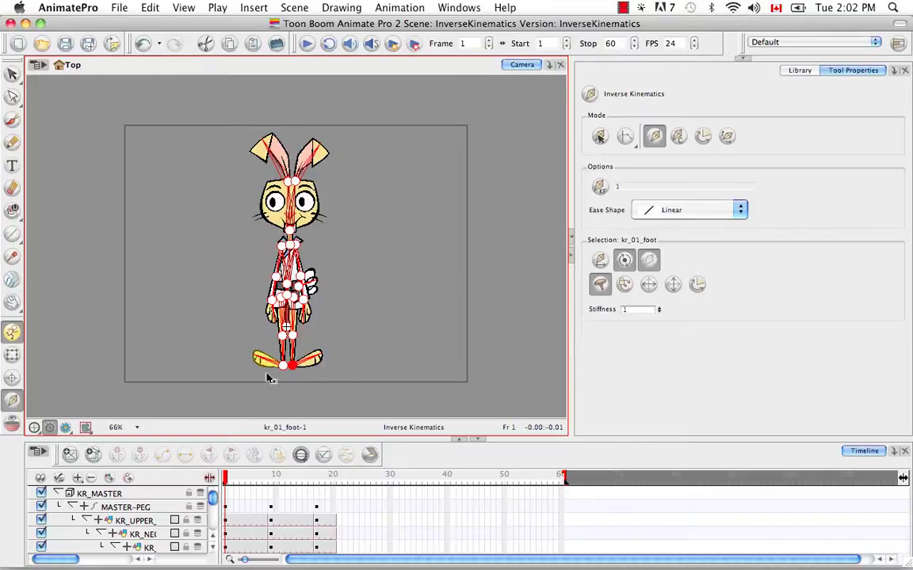
Zoom in with Cmd+= to frame the rabbit's body, legs and feet.
key(cmd+equal)
drag(269, 379, 293, 216)
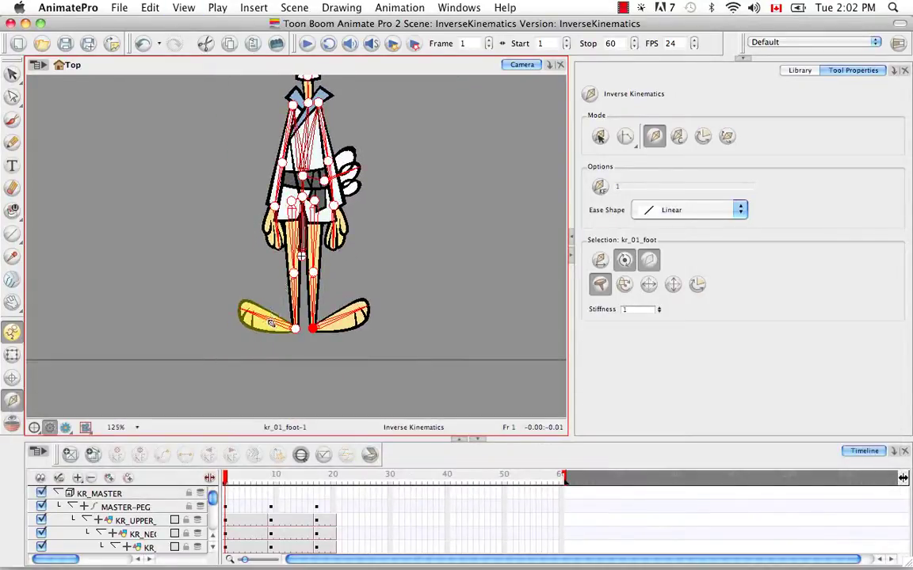
key(super)
mouse_move(243, 290)
mouse_down()
mouse_move(174, 247)
mouse_move(248, 261)
mouse_move(240, 305)
mouse_up()
key(super+z)
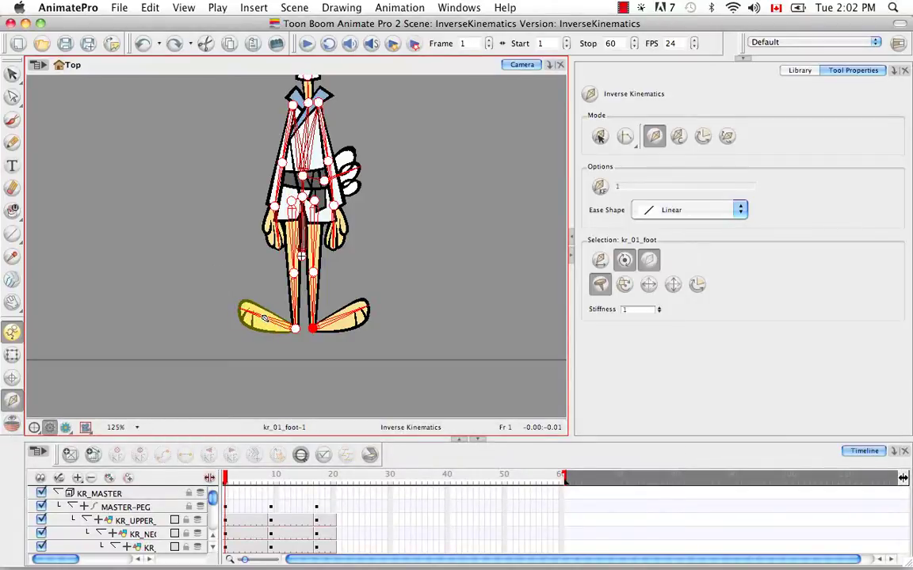
drag(265, 318, 245, 316)
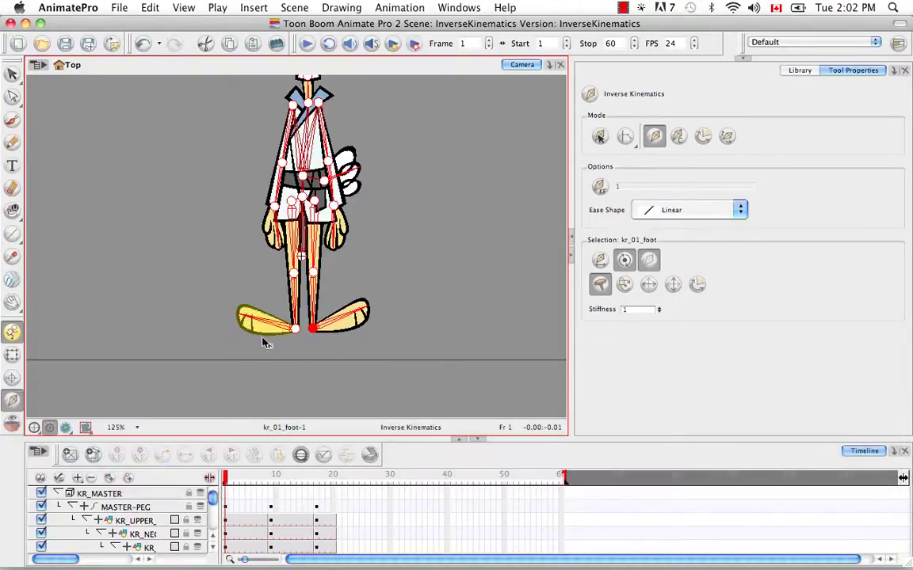
key(super+z)
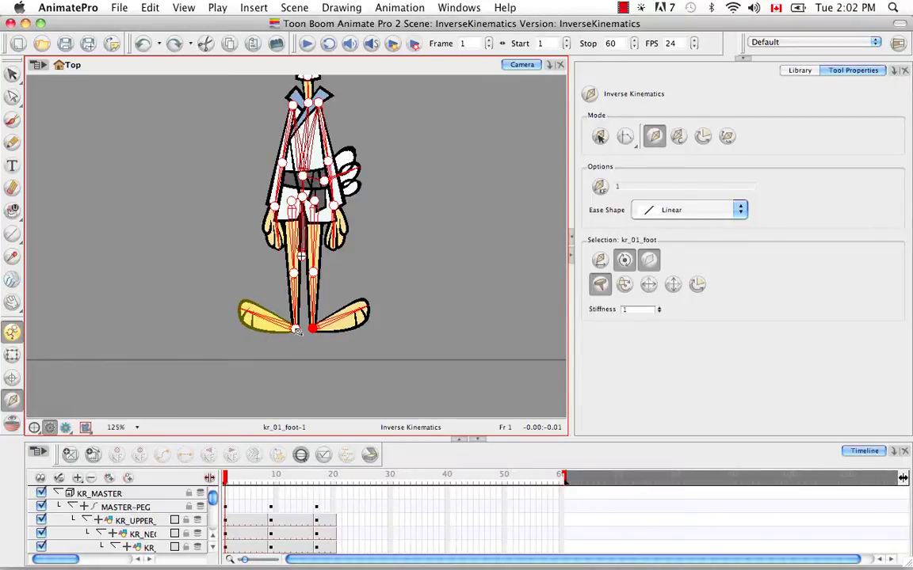
Redo, clear the ankle nails, use the middle Selection mode, test-drag the left foot, then undo.
key(super+shift+z)
key(shift)
key(shift)
click(625, 262)
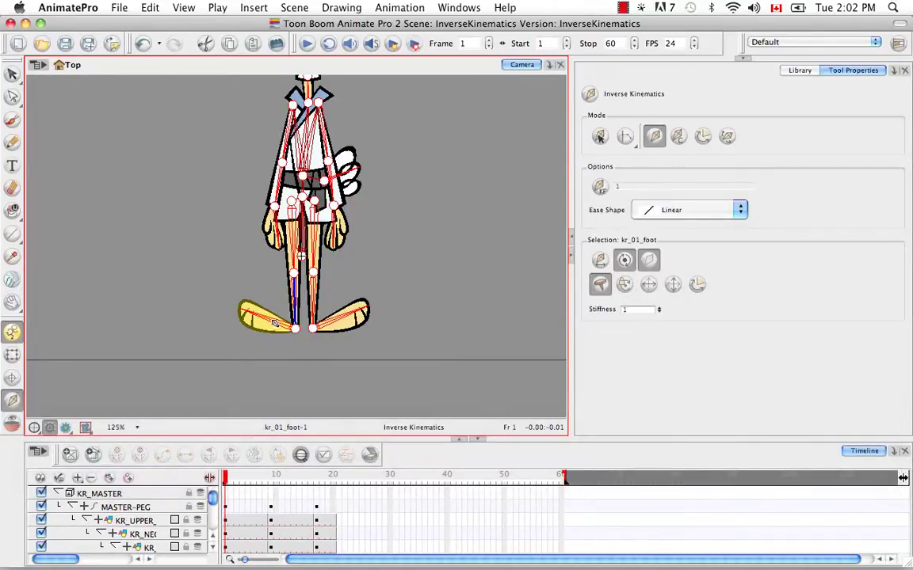
drag(247, 294, 198, 370)
key(super+z)
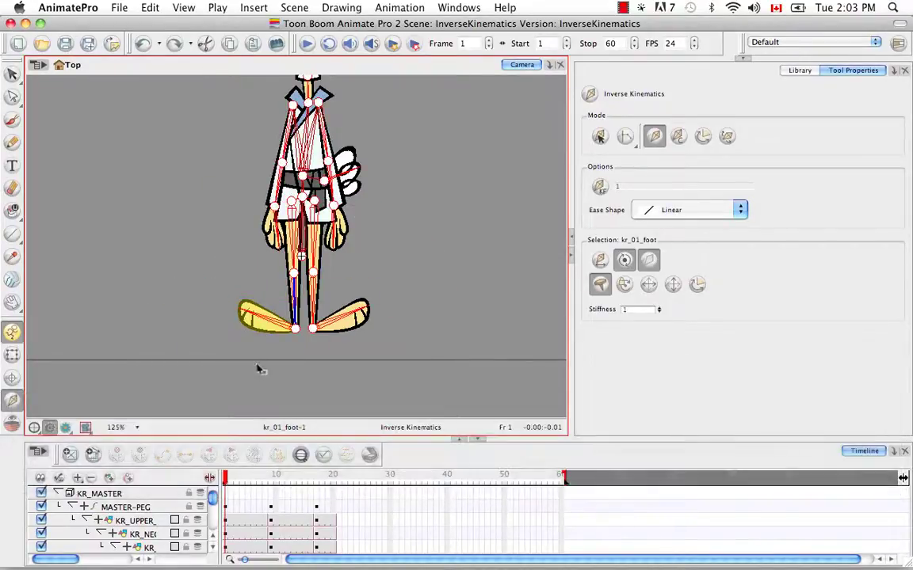